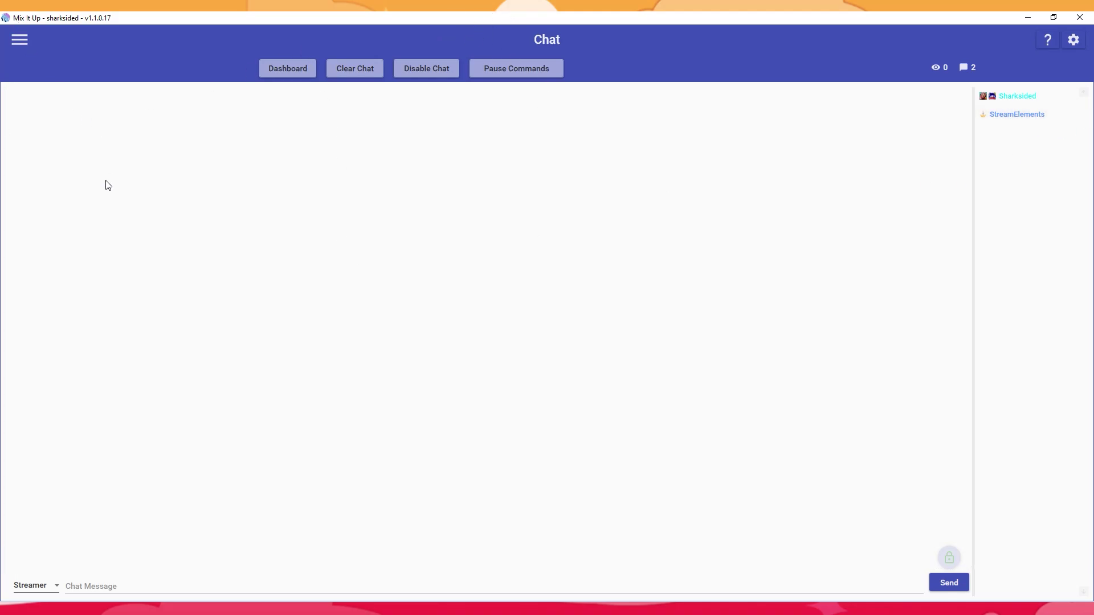
Step: Start a Twitch Channel Points command for an existing reward and assign it to the Randomizer reward
click(21, 43)
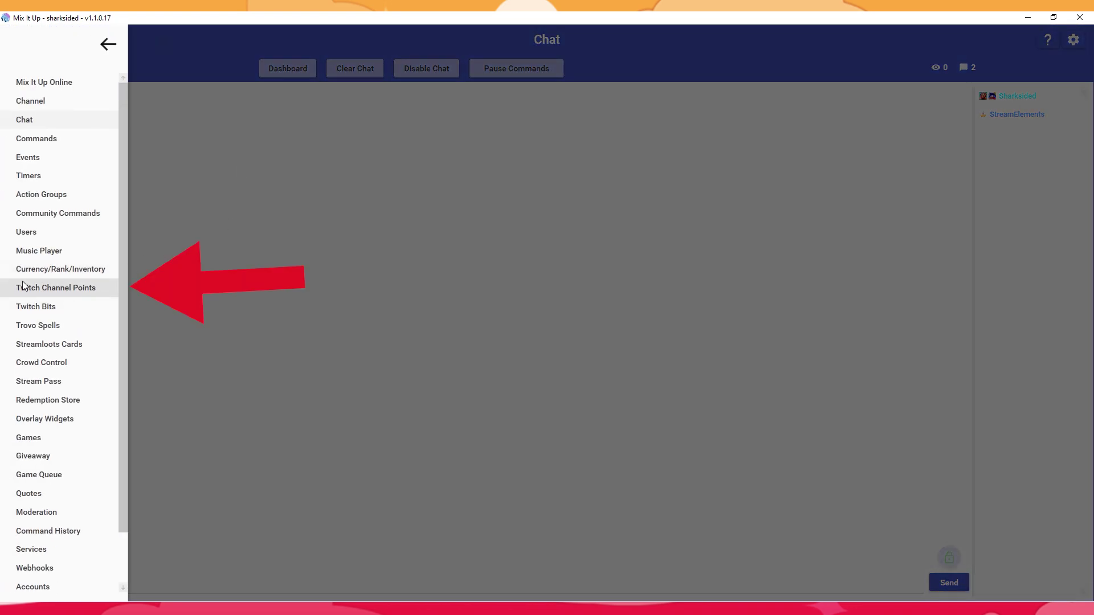
click(33, 289)
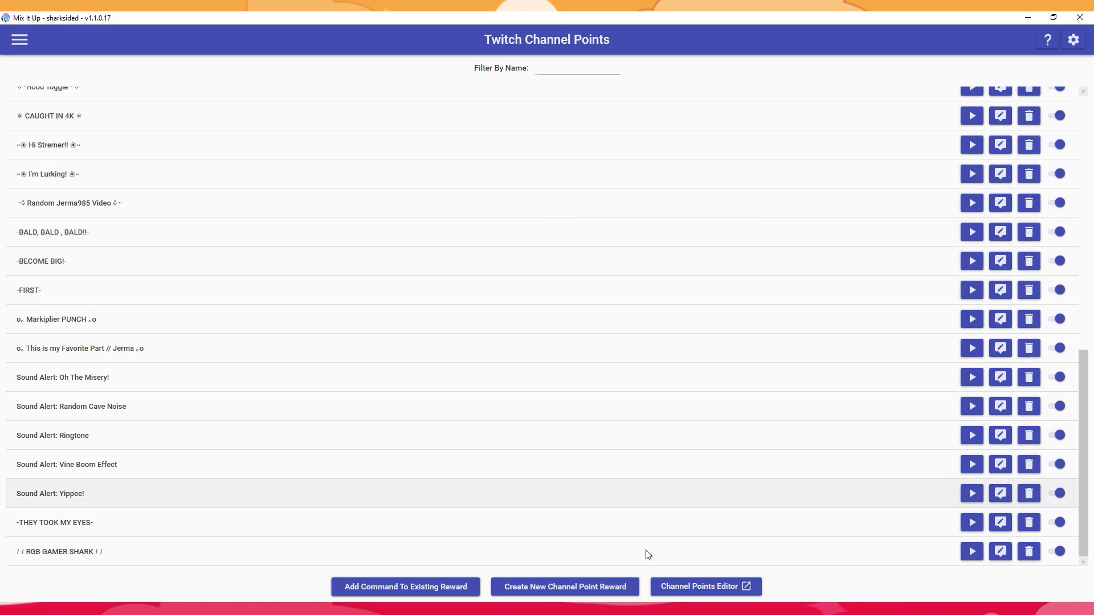
click(360, 589)
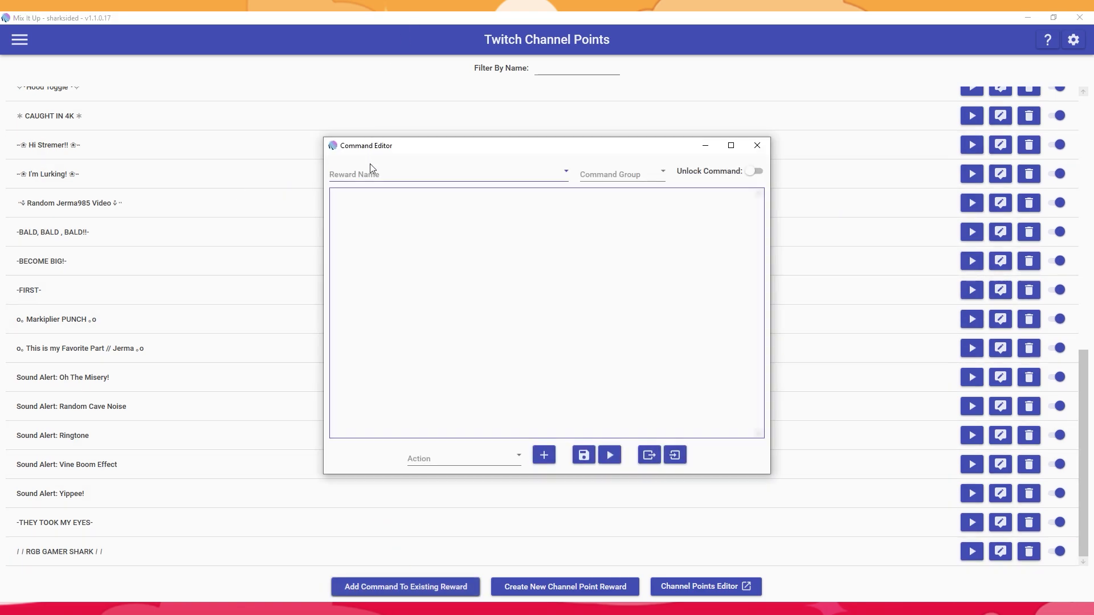
click(370, 164)
scroll(410, 319, down, 5)
scroll(297, 334, down, 4)
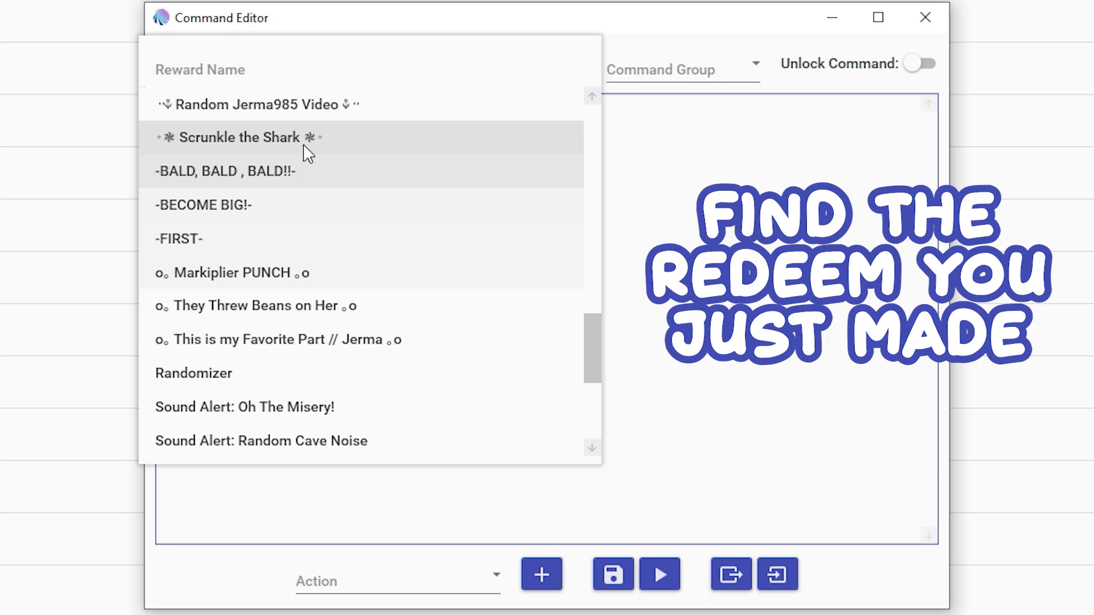
click(229, 365)
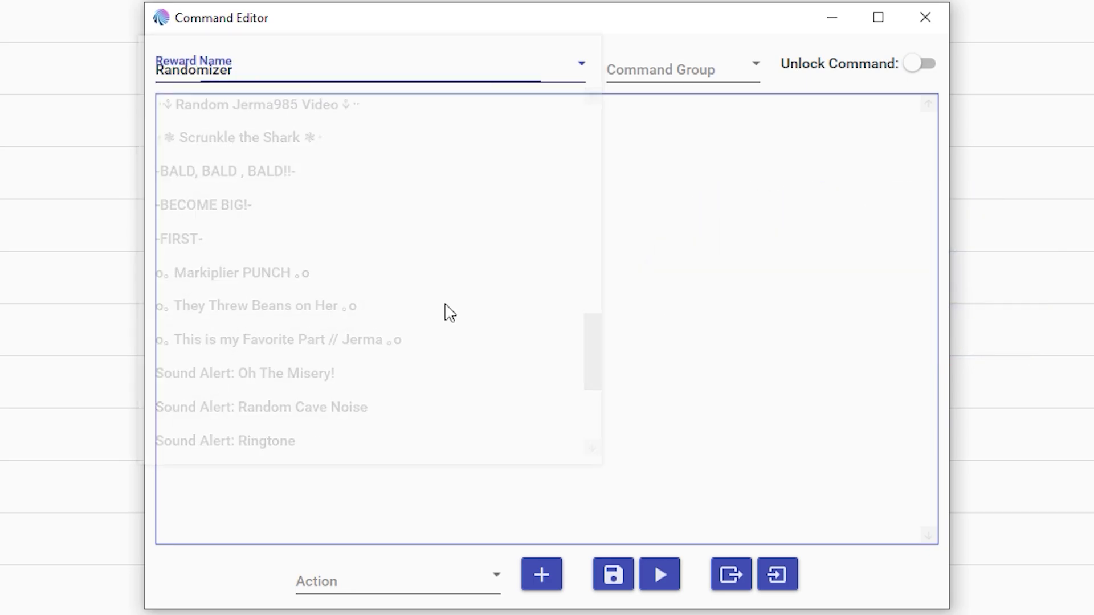
Step: Add a Random action to the Randomizer command
click(501, 584)
scroll(452, 418, down, 4)
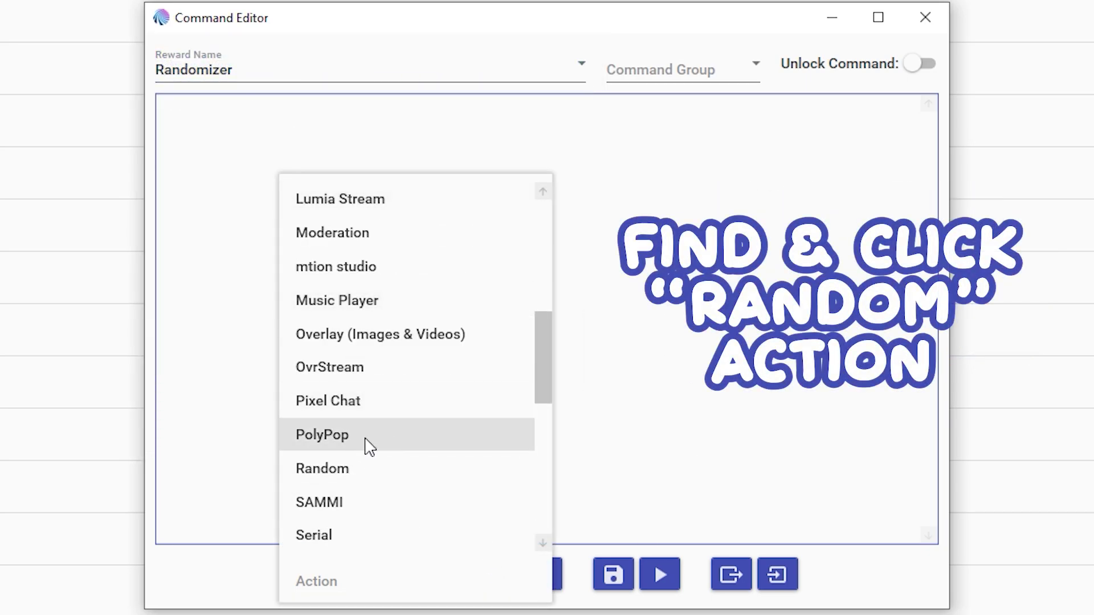
click(347, 480)
click(541, 576)
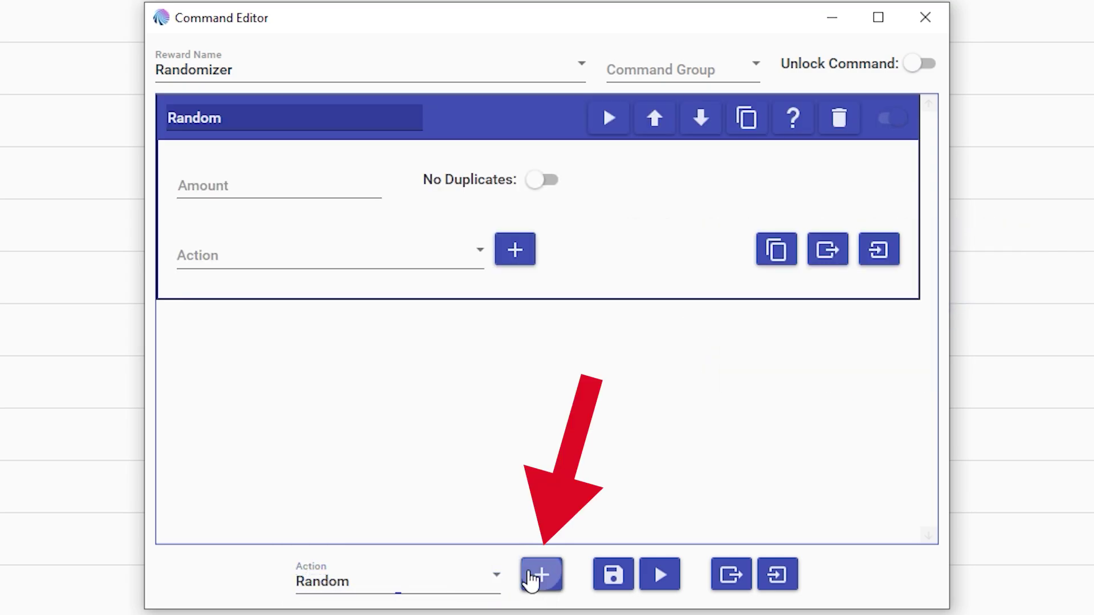
Step: Set the Random action's amount to 1 with No Duplicates enabled, and unlock the command
click(220, 193)
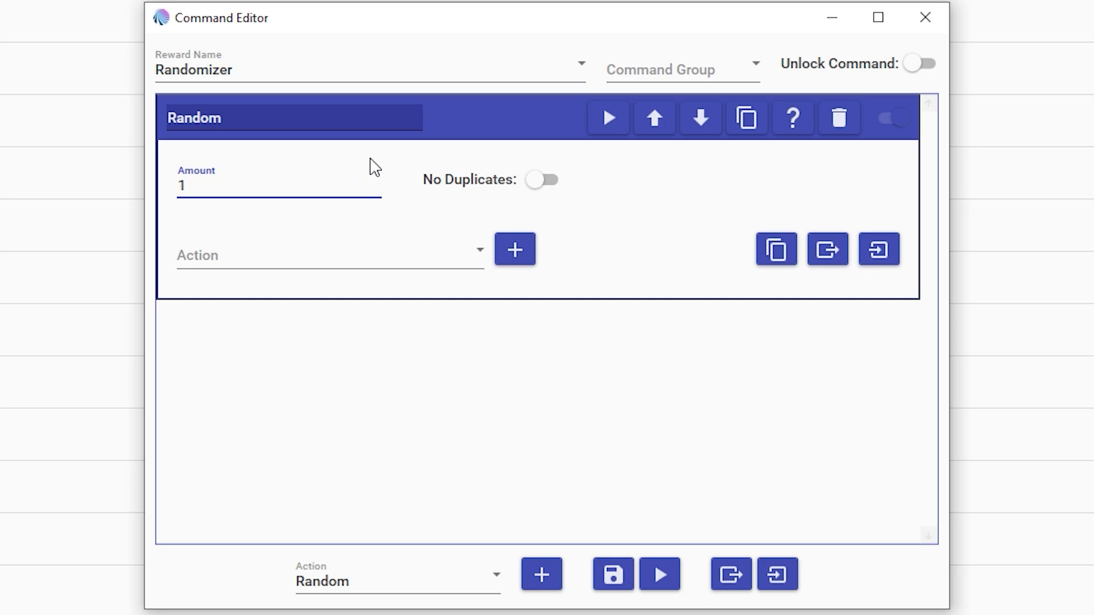
click(542, 179)
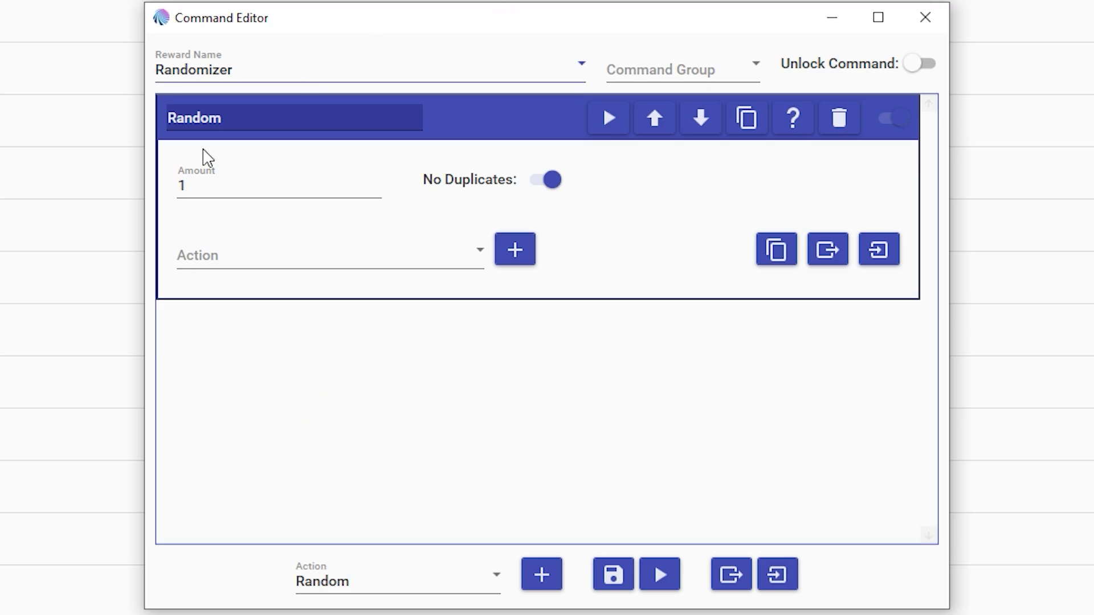
click(919, 64)
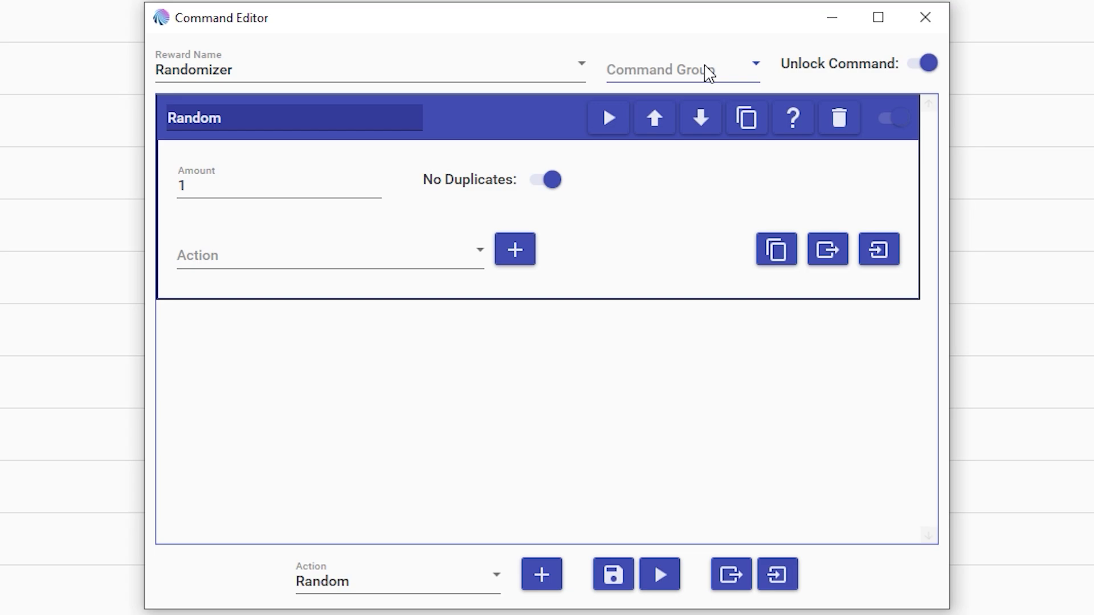
click(925, 64)
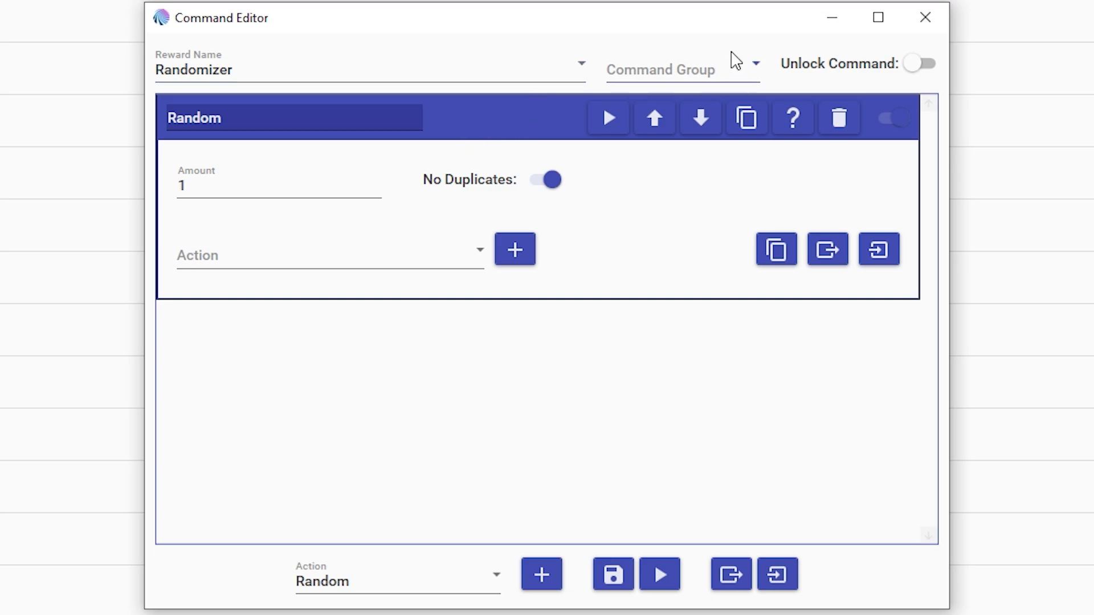
click(920, 64)
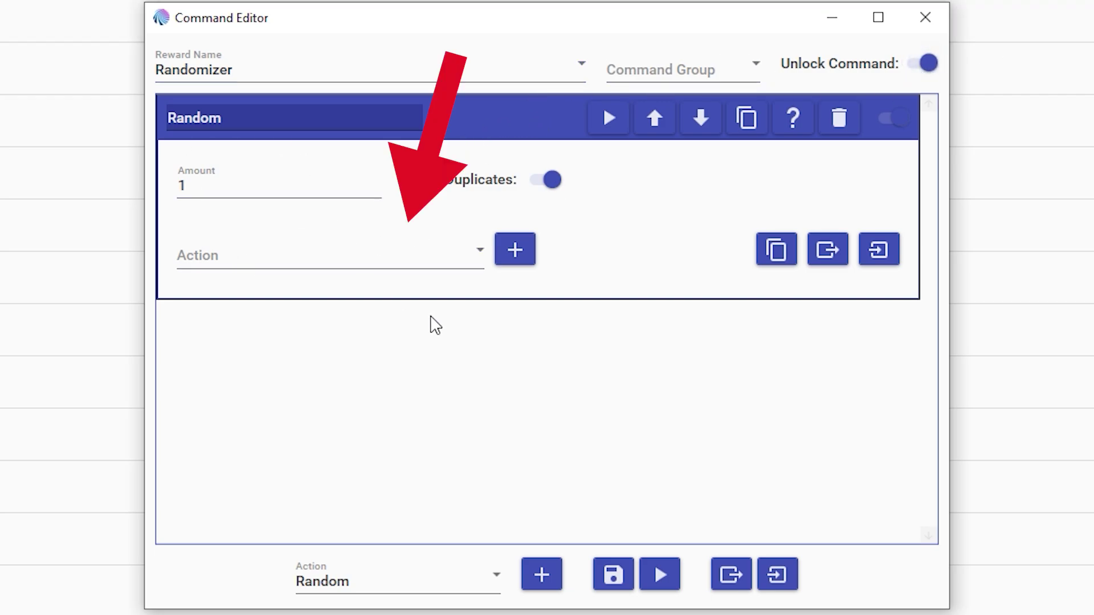
Step: Add an Overlay (Images & Videos) action inside the Random action
click(473, 263)
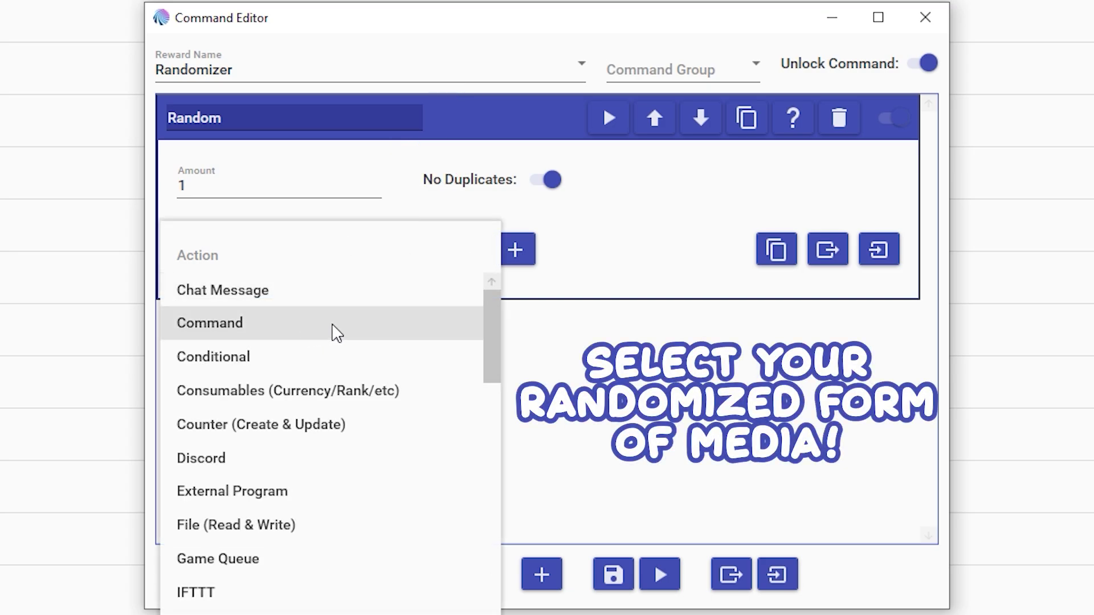
scroll(353, 501, down, 2)
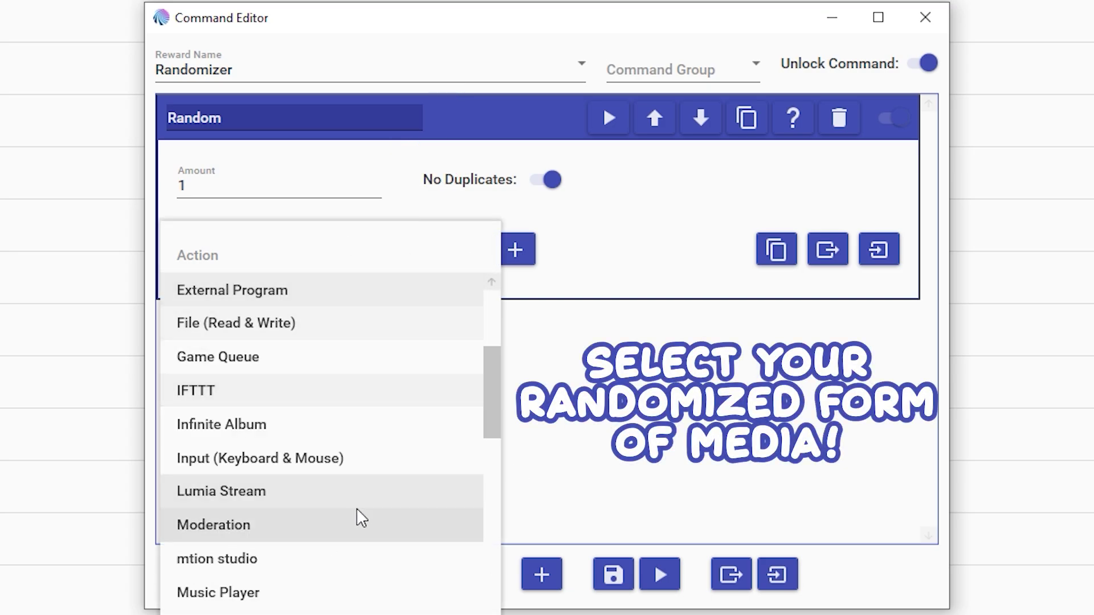
scroll(335, 488, down, 4)
scroll(228, 467, up, 3)
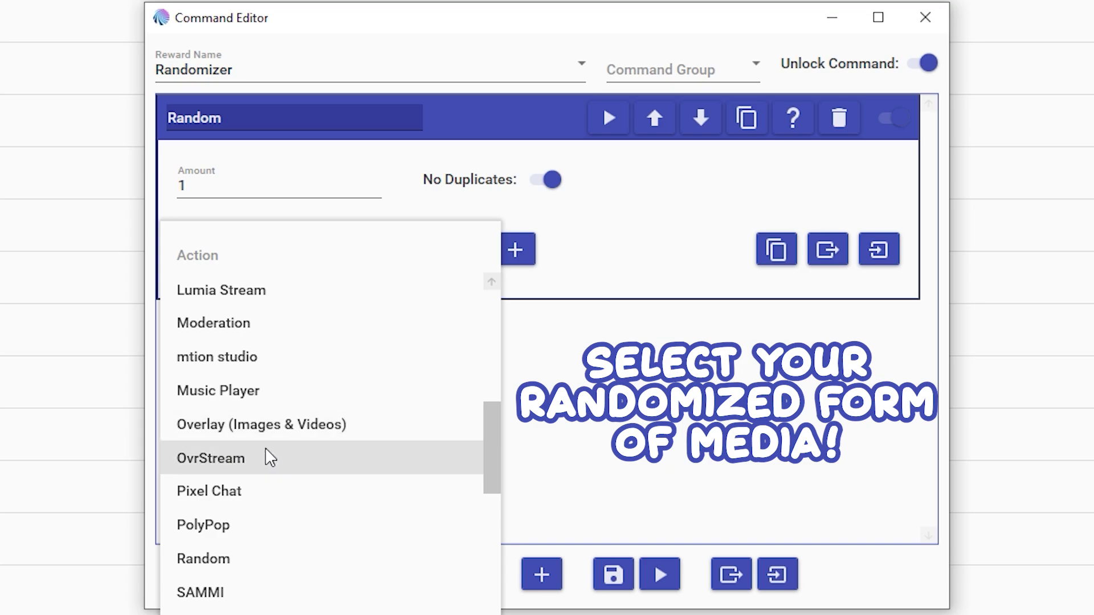
scroll(276, 459, down, 2)
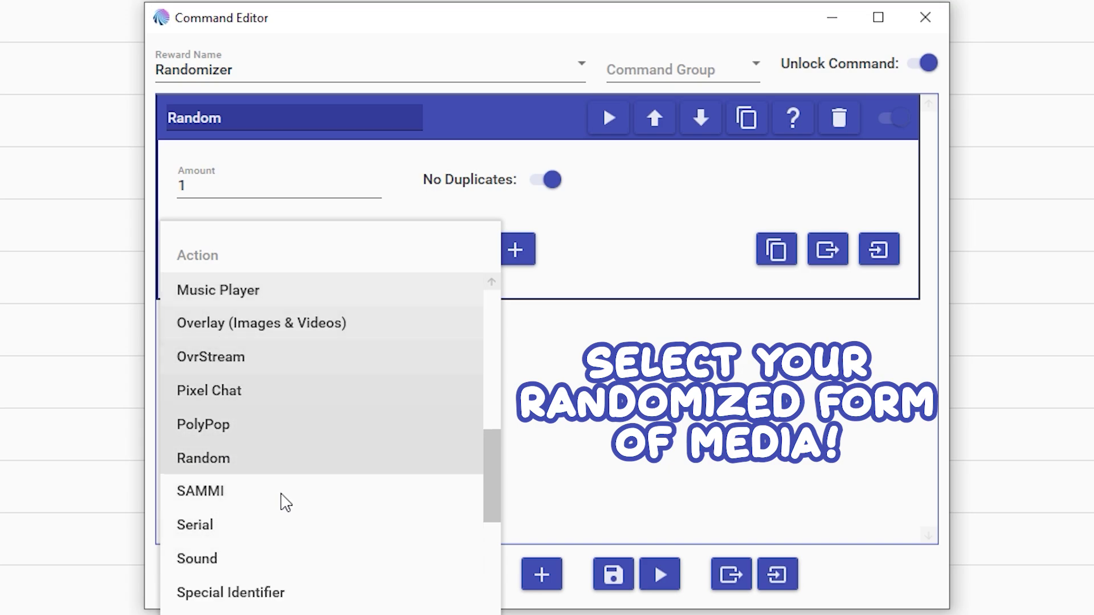
click(215, 323)
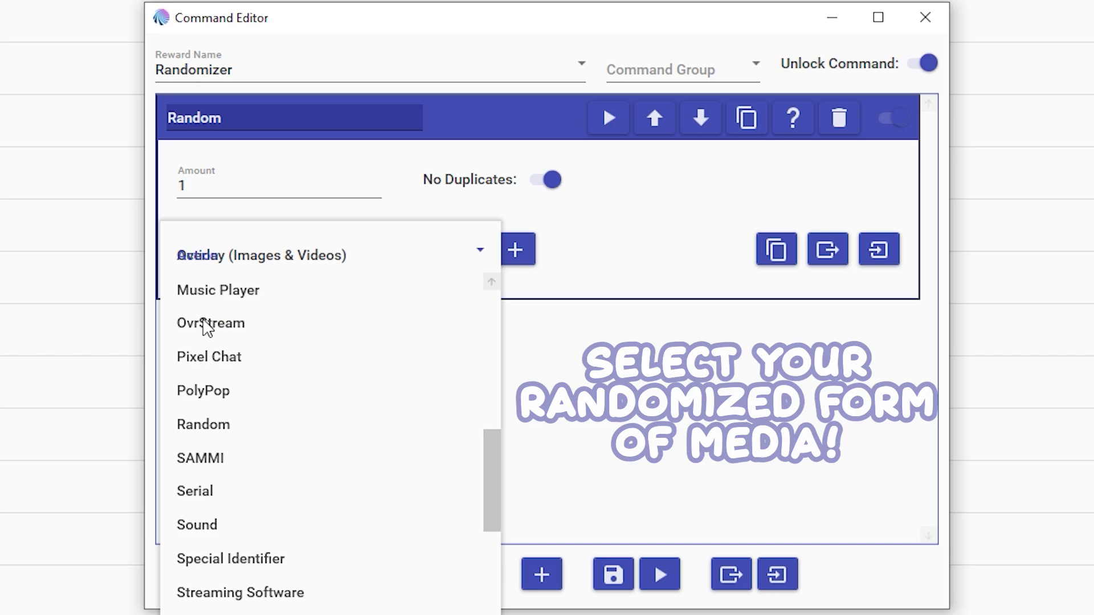
click(504, 260)
Step: Set the overlay's action type to Image and load Break it down.gif from the MIXITUP folder
scroll(371, 154, down, 1)
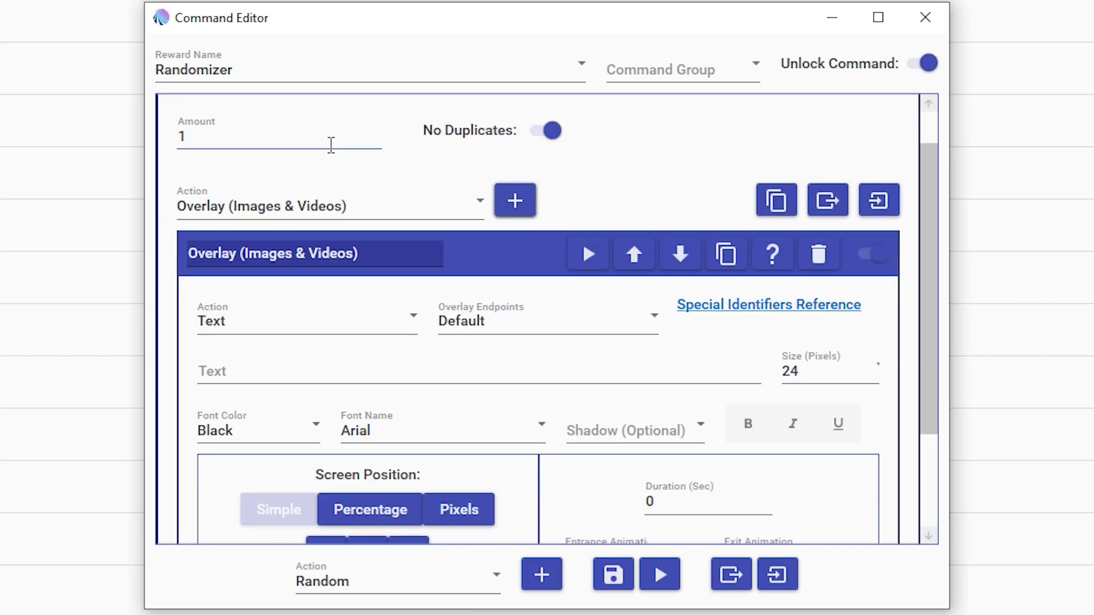
scroll(280, 371, down, 1)
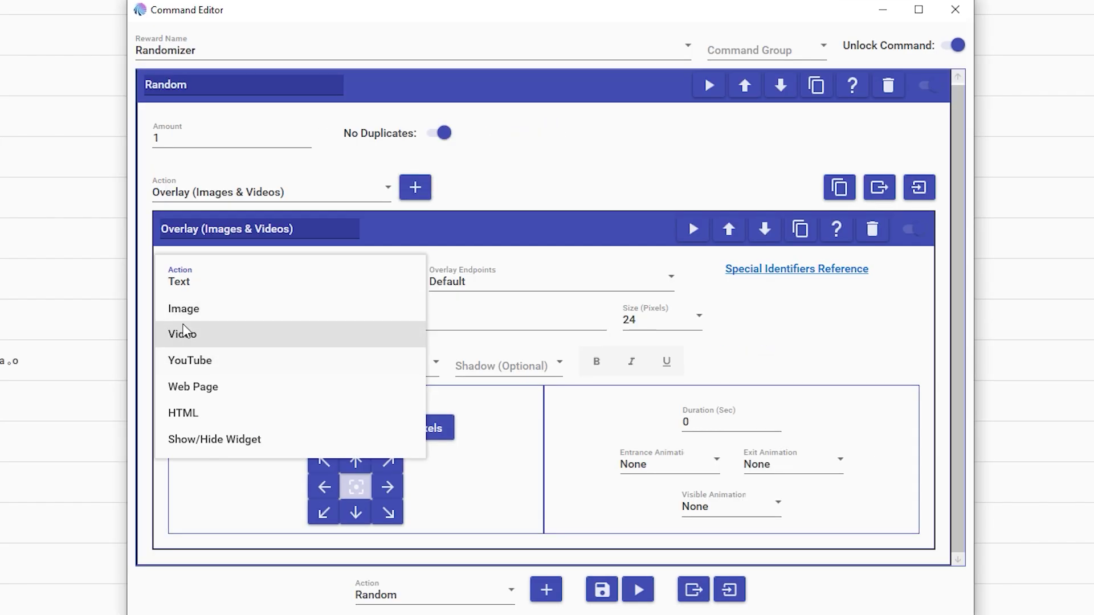
click(228, 308)
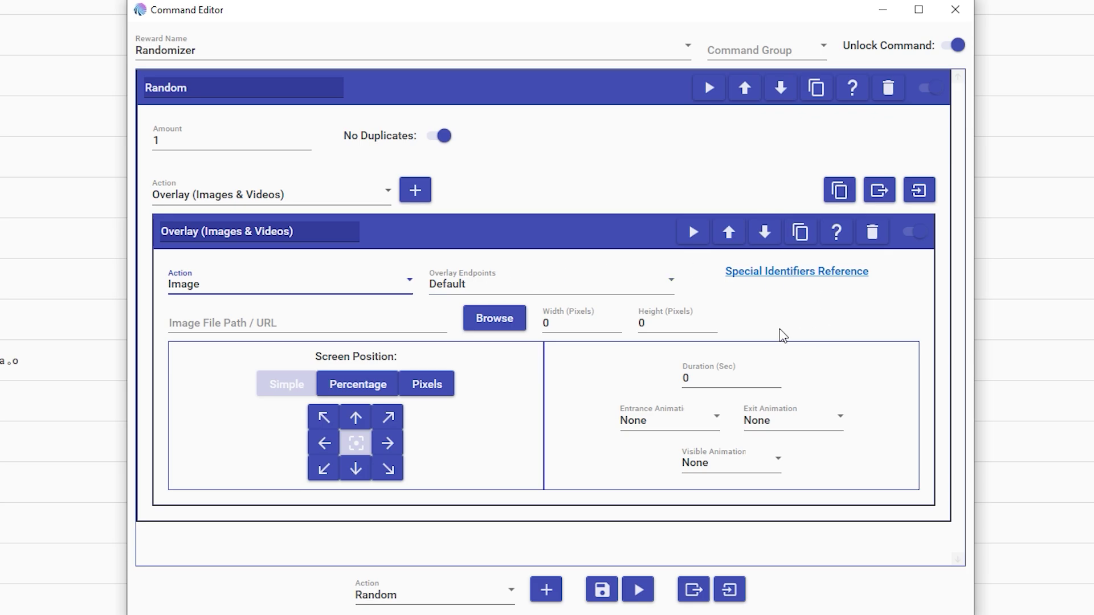
click(471, 324)
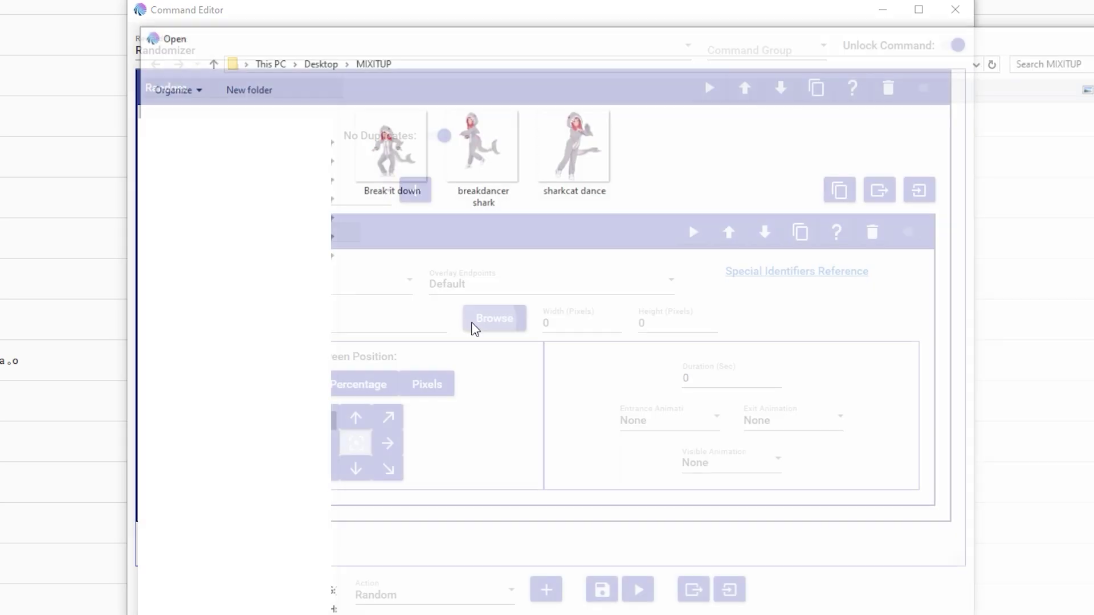
double_click(397, 157)
Step: Set the overlay image's width and height to 500 pixels and its duration to 5 seconds
key(Tab)
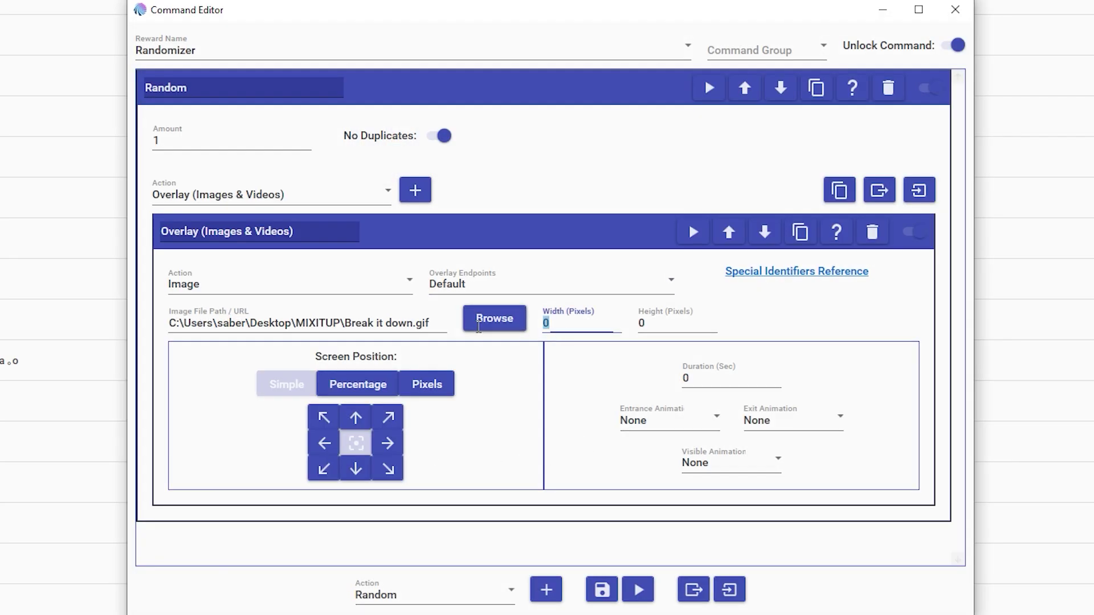
key(Tab)
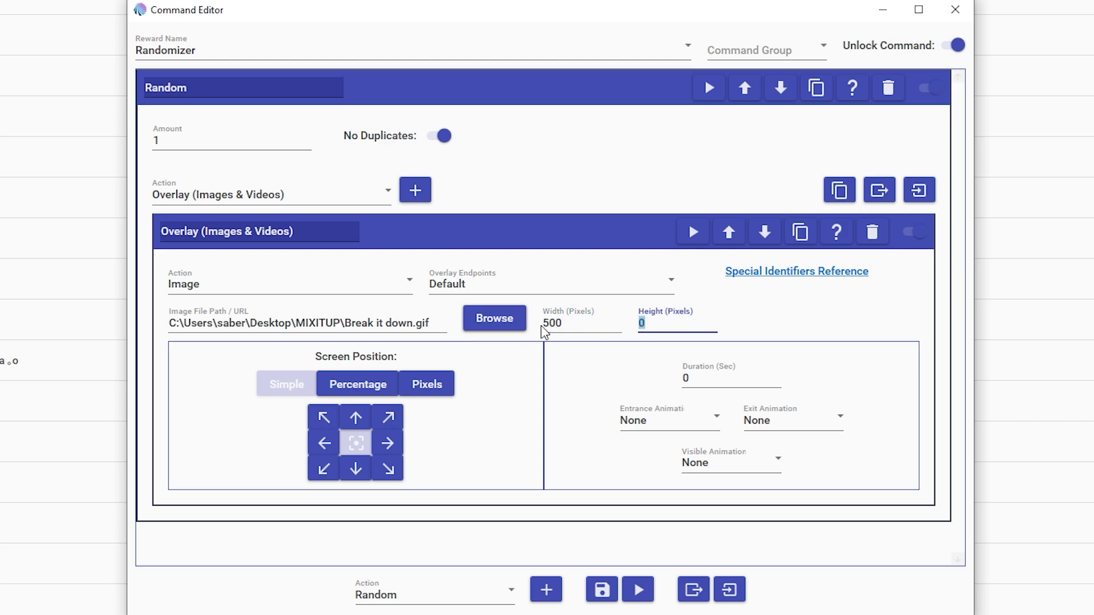
text(500)
key(Tab)
click(703, 381)
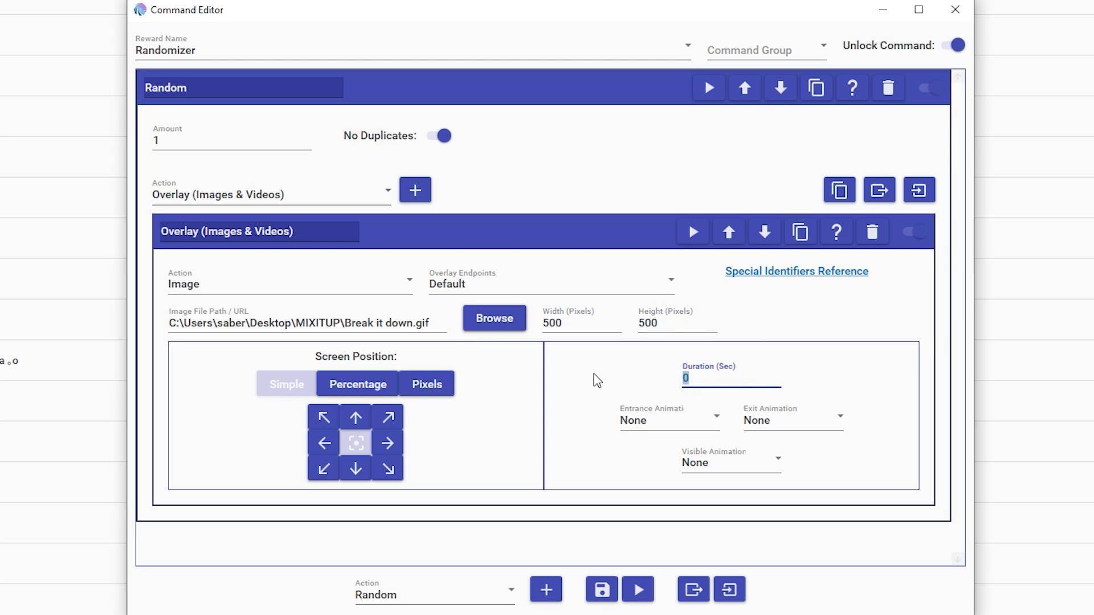
key(Tab)
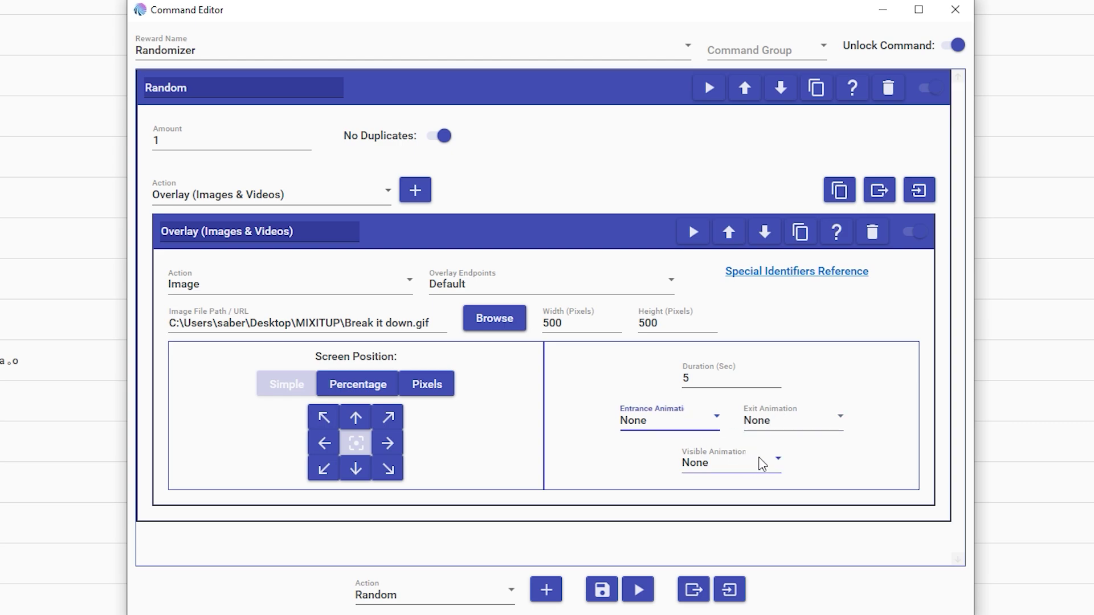
click(627, 470)
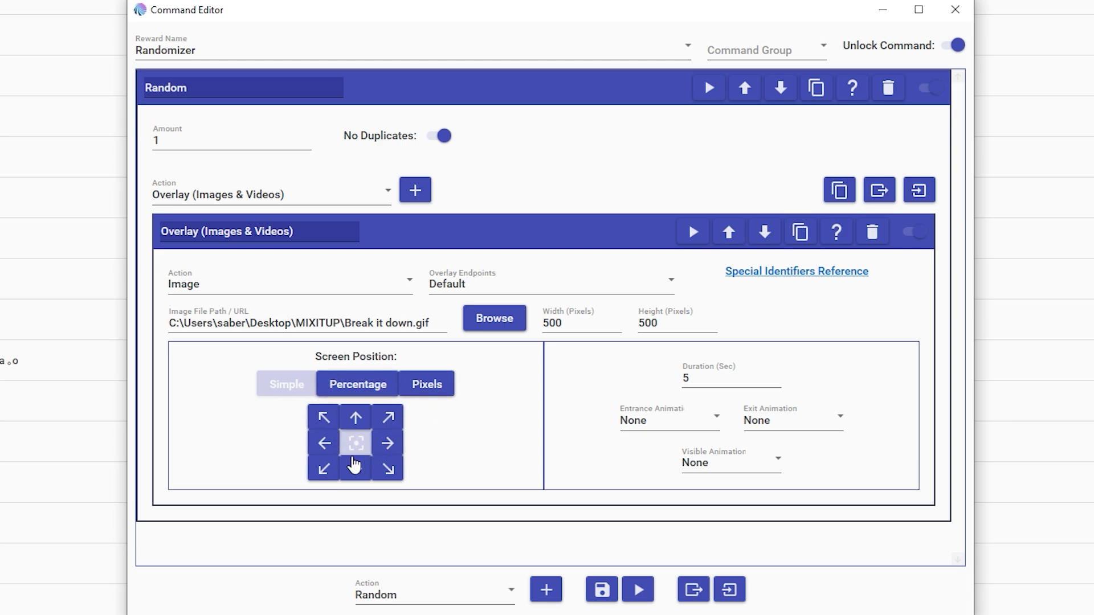
Step: Try the Percentage position mode with 30% from the left and the Pixels mode, returning the overlay to Simple
click(357, 387)
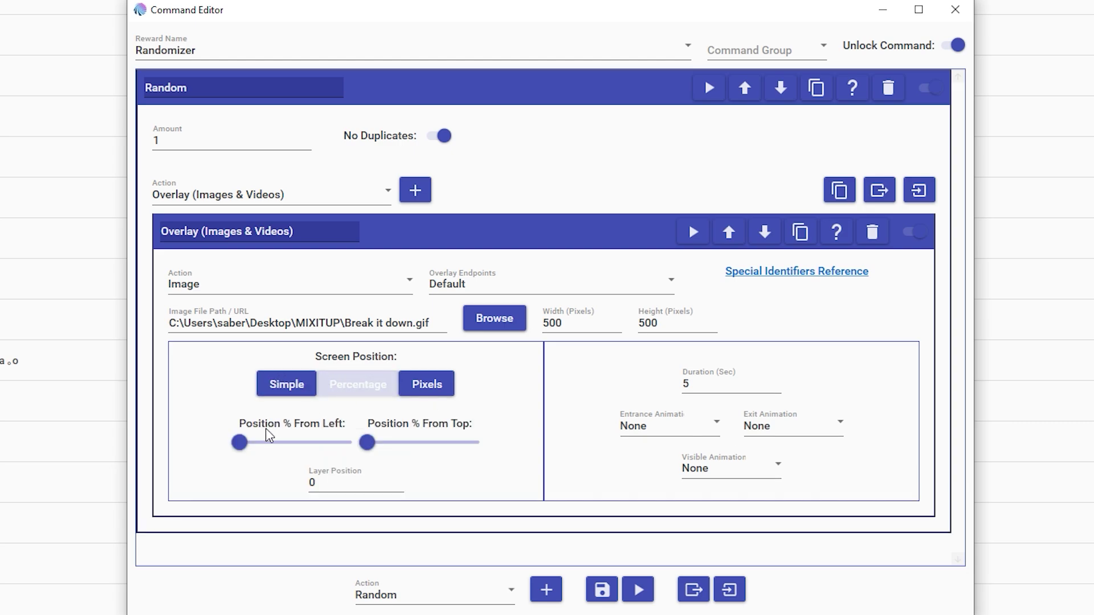
drag(239, 442, 271, 442)
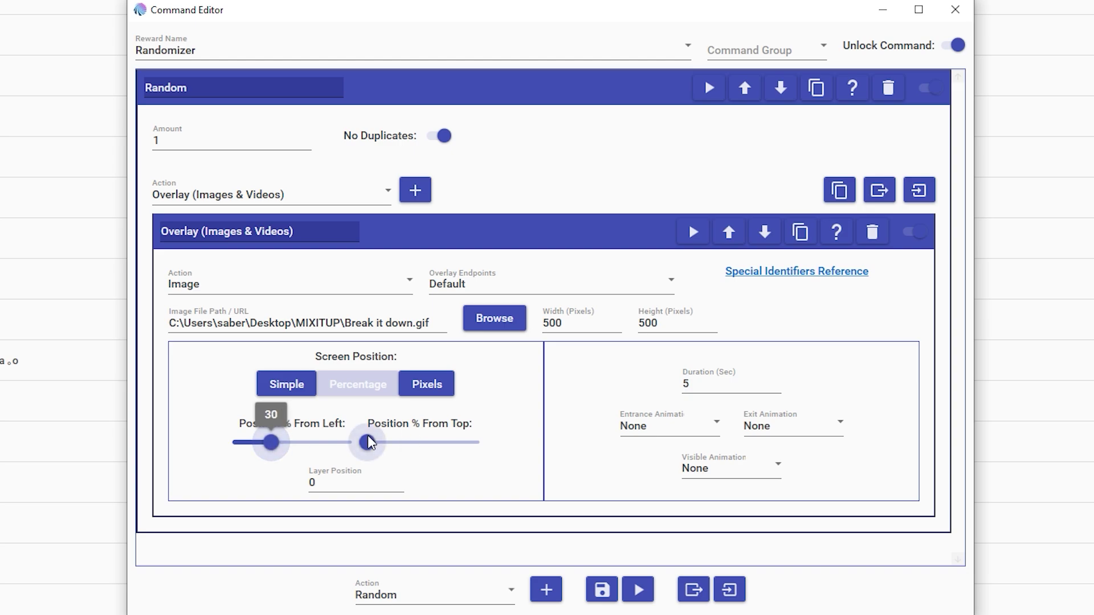
drag(368, 442, 421, 442)
click(427, 384)
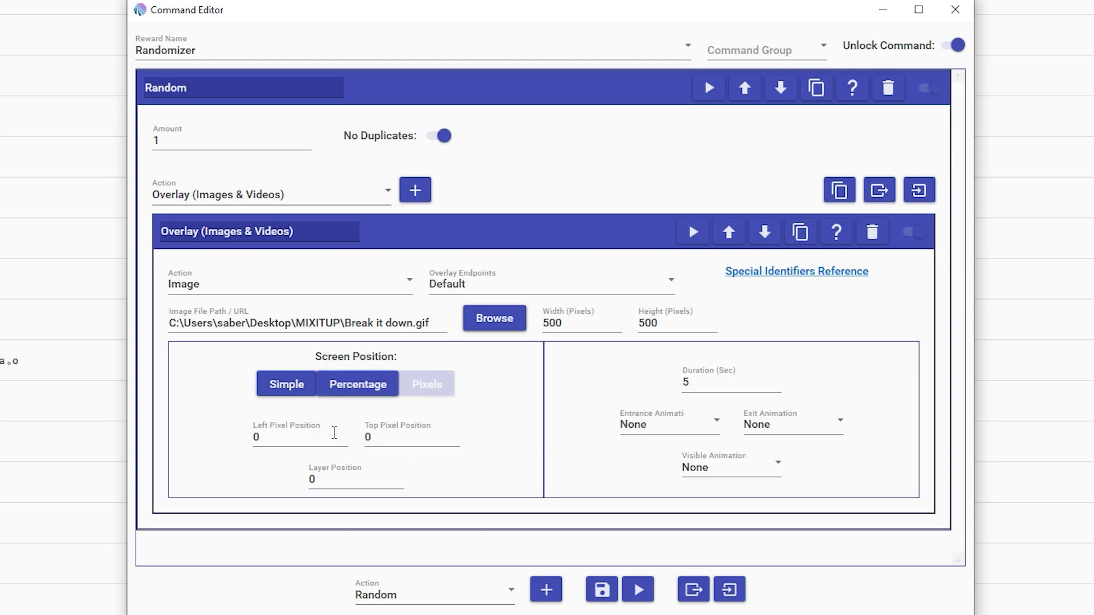
click(283, 387)
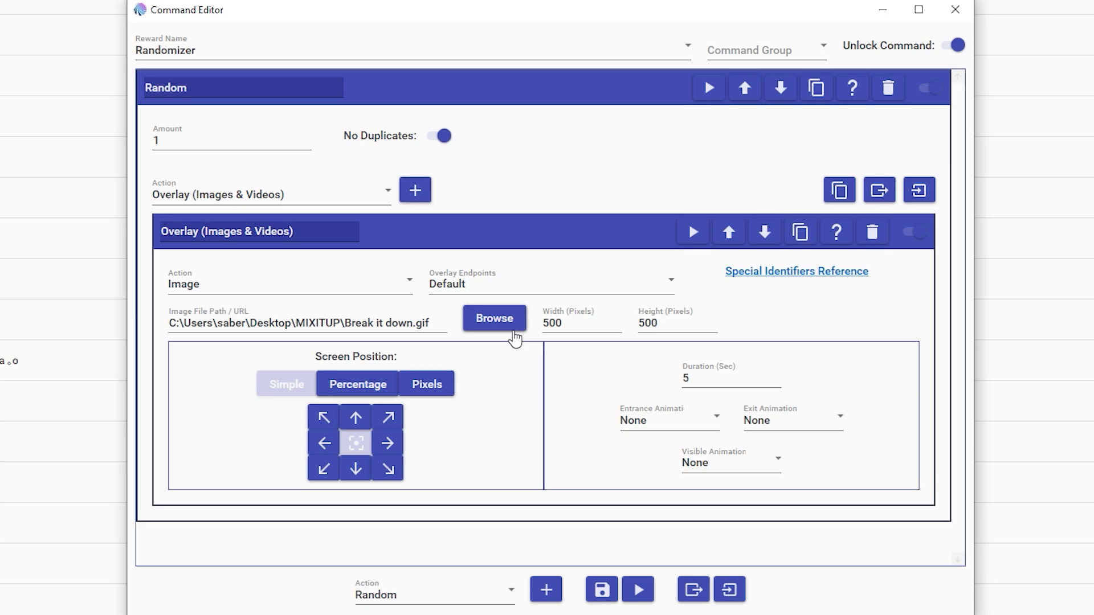
Step: Duplicate the overlay action and change the copy's image to the breakdancer shark file
click(495, 236)
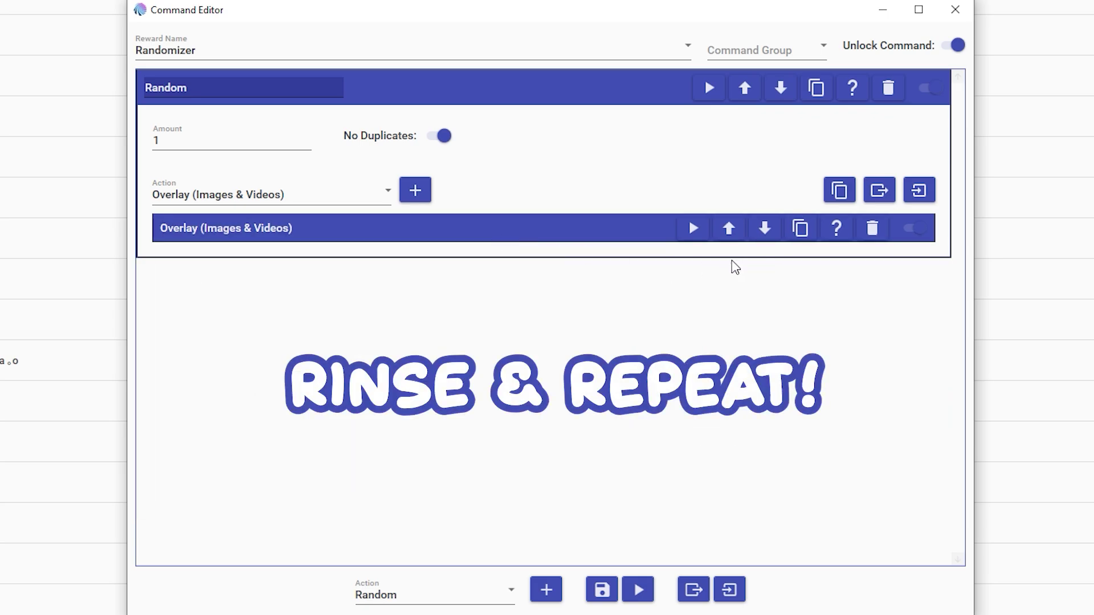
click(800, 229)
click(420, 262)
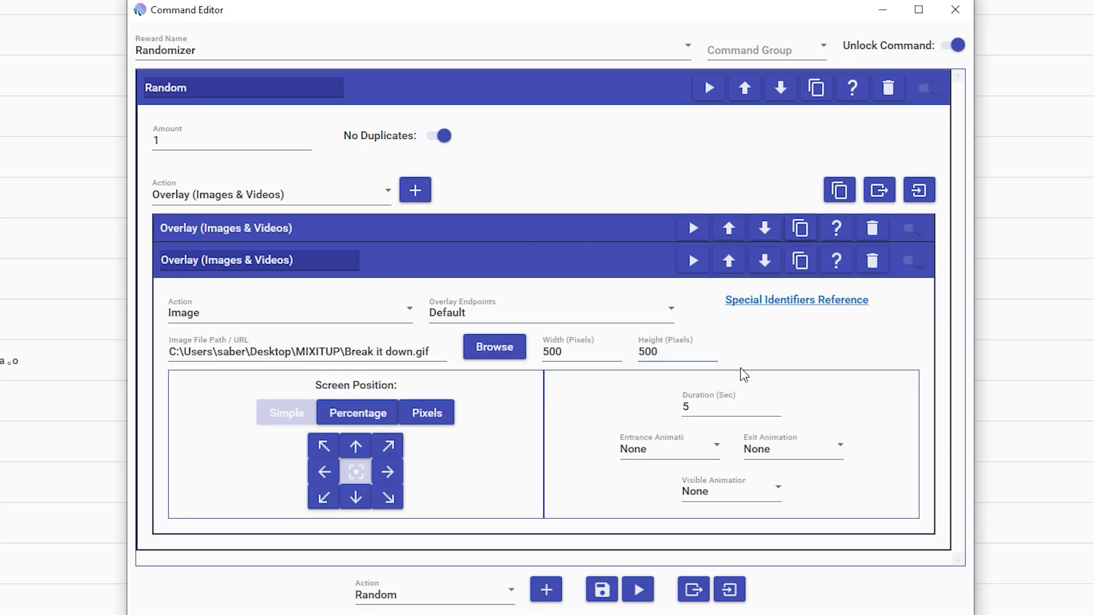
click(492, 342)
double_click(475, 180)
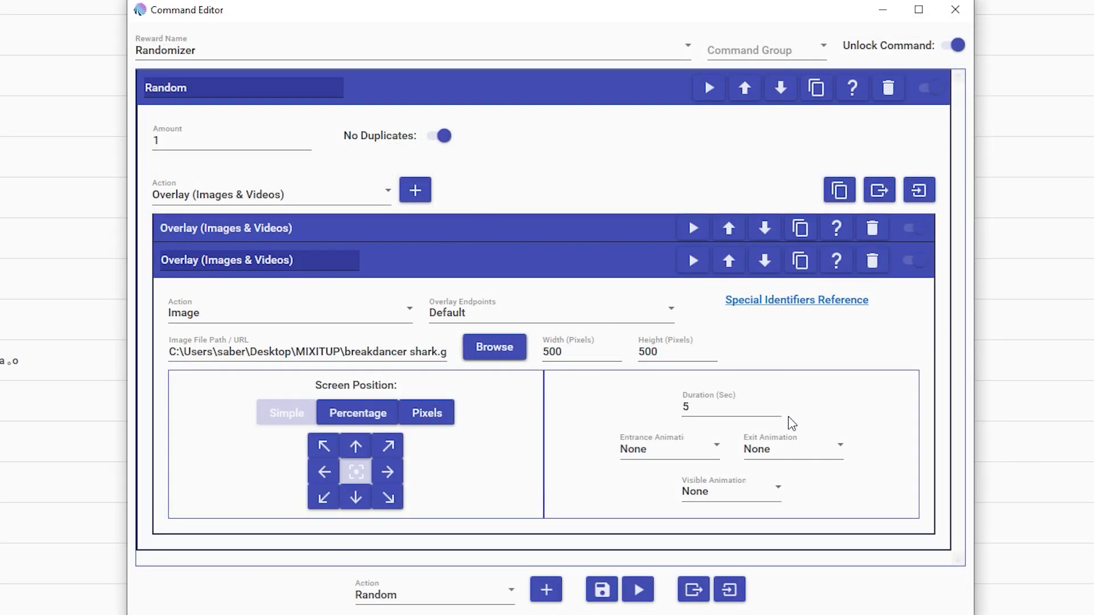
Step: Duplicate the second overlay action and change the new copy's image to sharkcat dance.gif
click(801, 261)
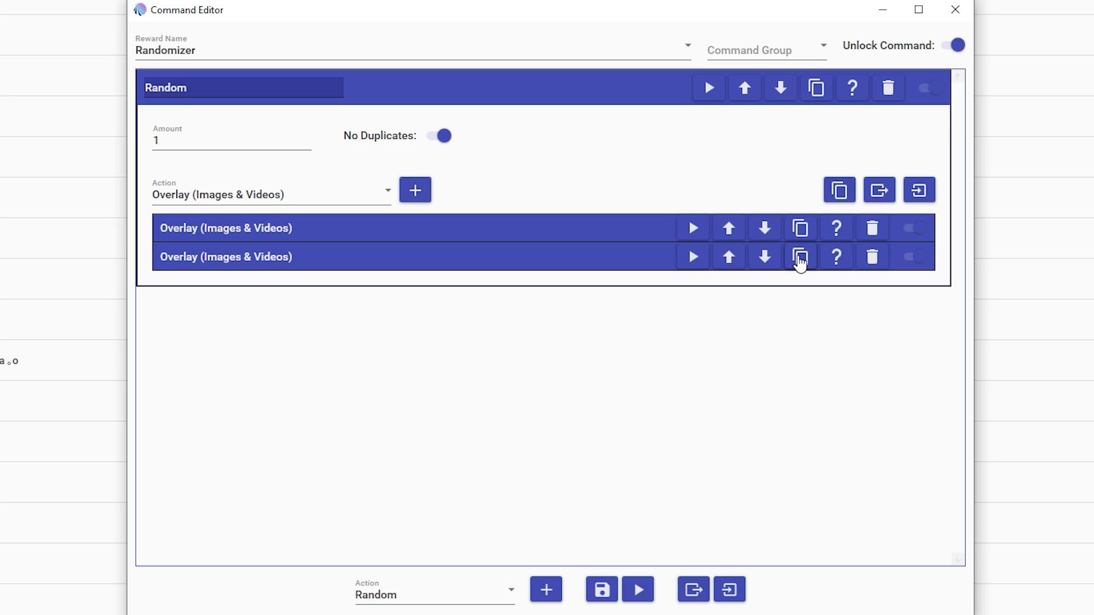
click(288, 288)
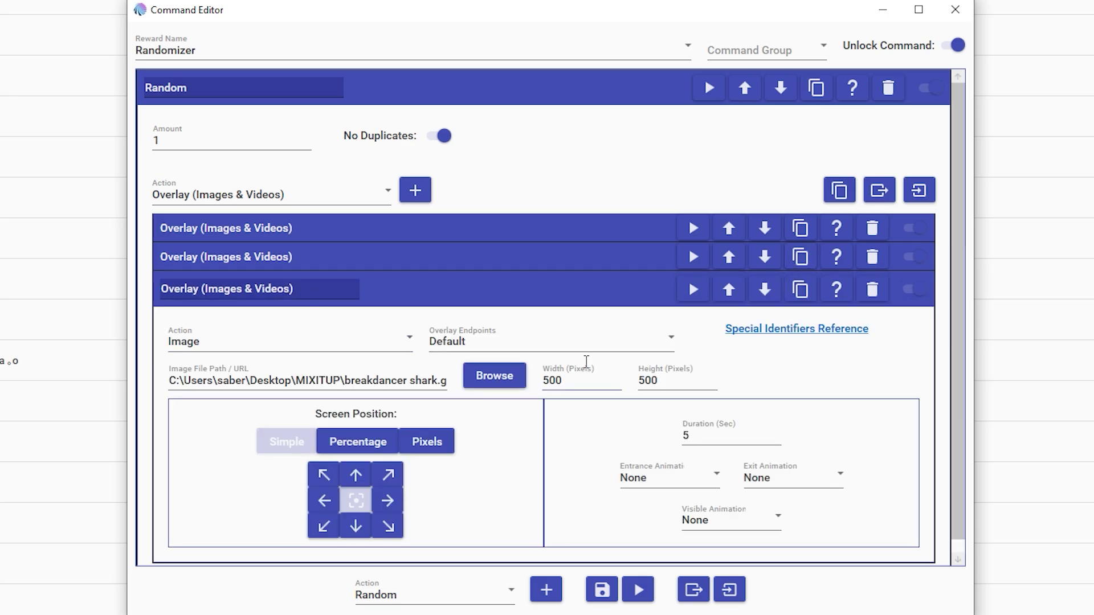
click(503, 379)
double_click(586, 186)
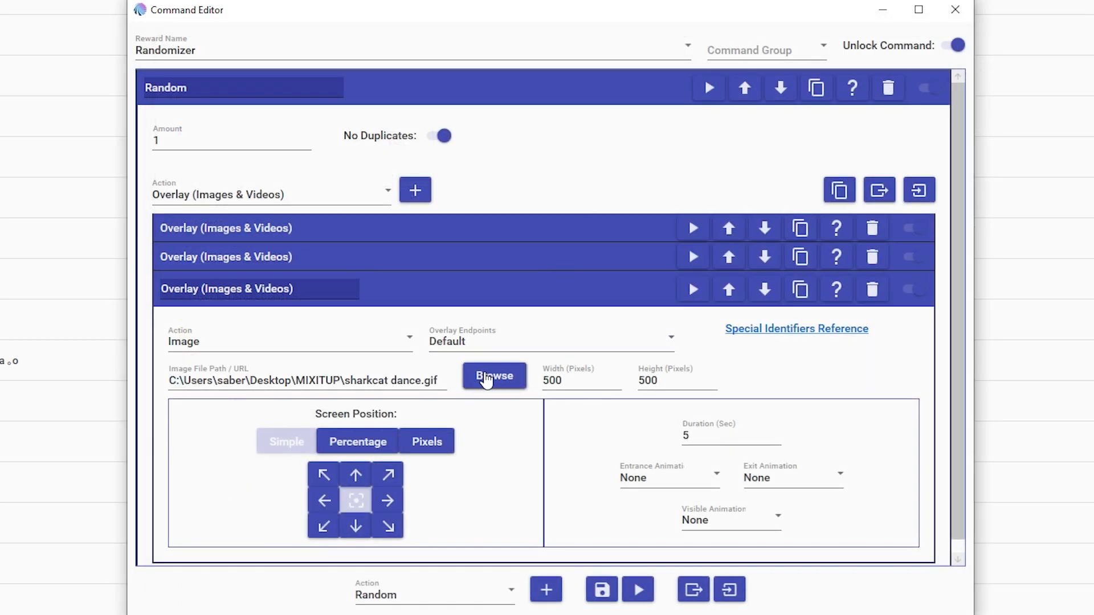
click(429, 294)
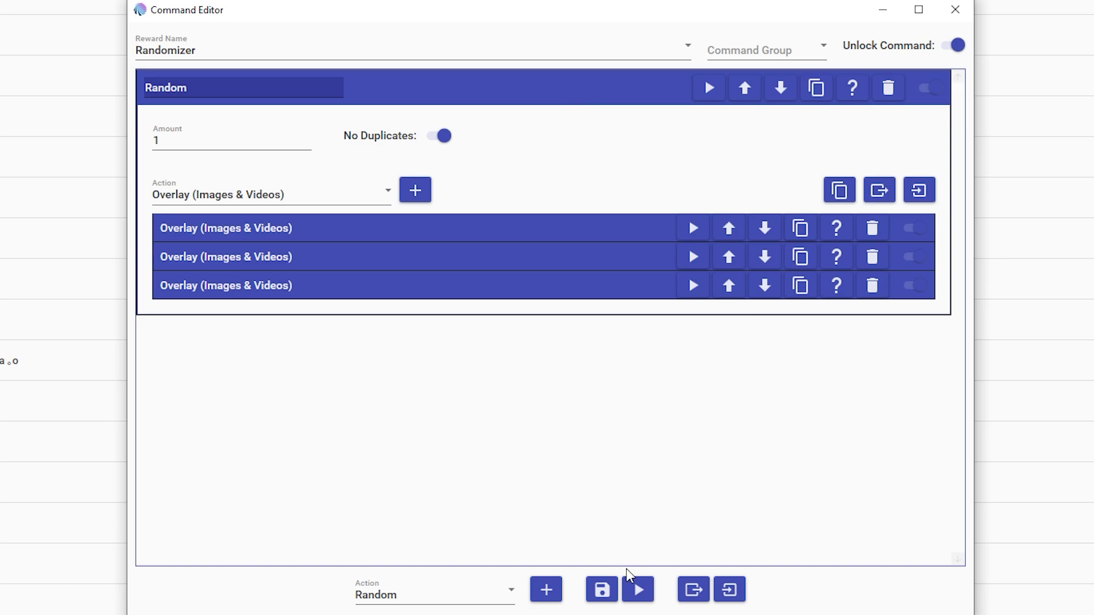
Step: Save the Randomizer command and collapse its Random action
click(601, 589)
click(602, 592)
click(418, 101)
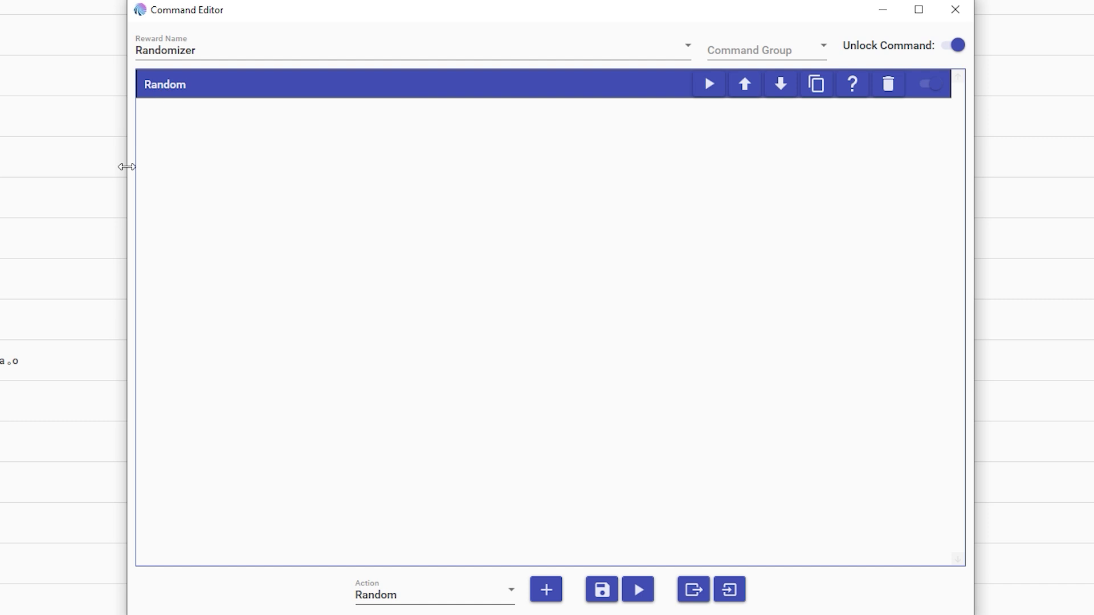
click(602, 590)
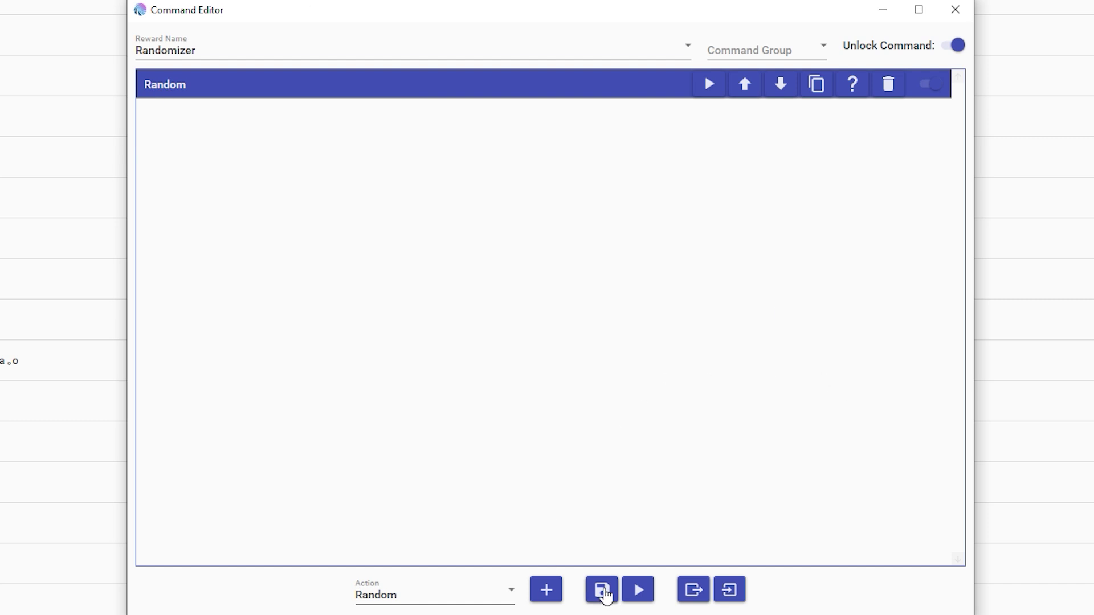